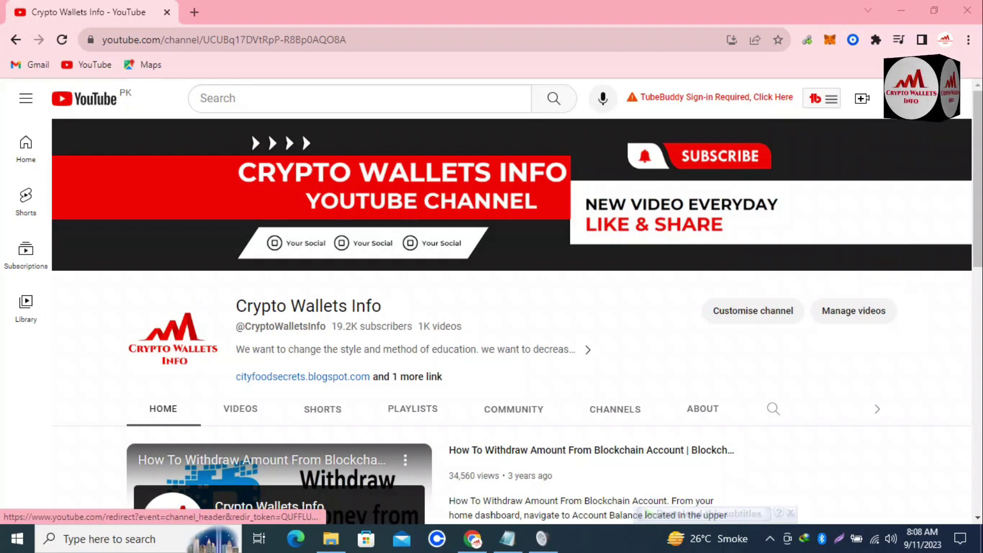
Open the Crypto Wallets Info channel's Videos tab and browse its latest Coinbase Wallet uploads
left_click_drag(979, 136, 966, 400)
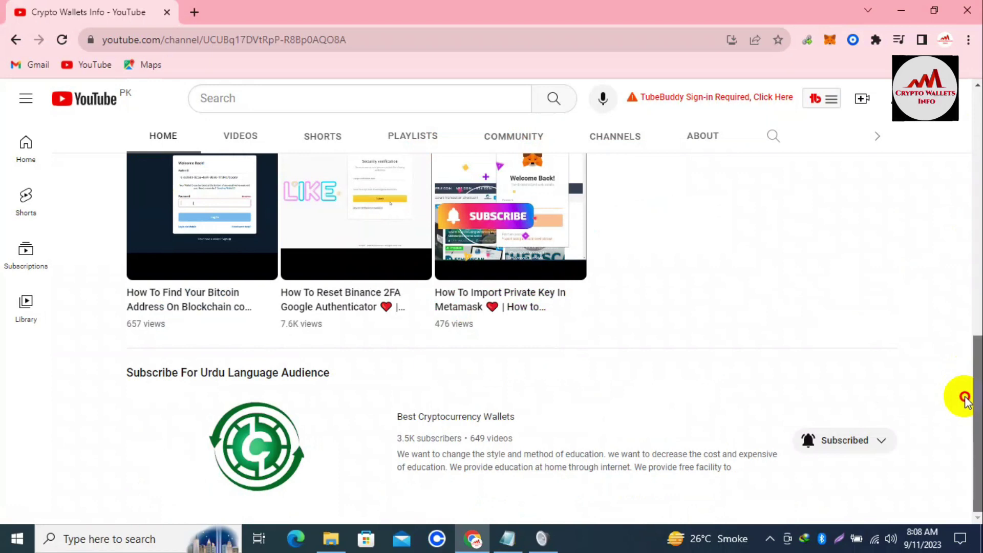
left_click_drag(965, 400, 977, 192)
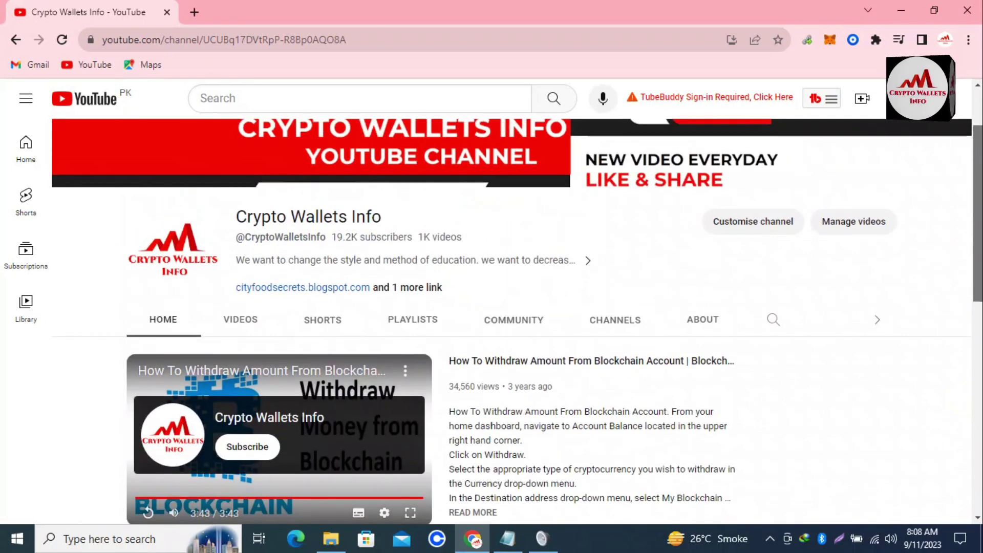
left_click(241, 327)
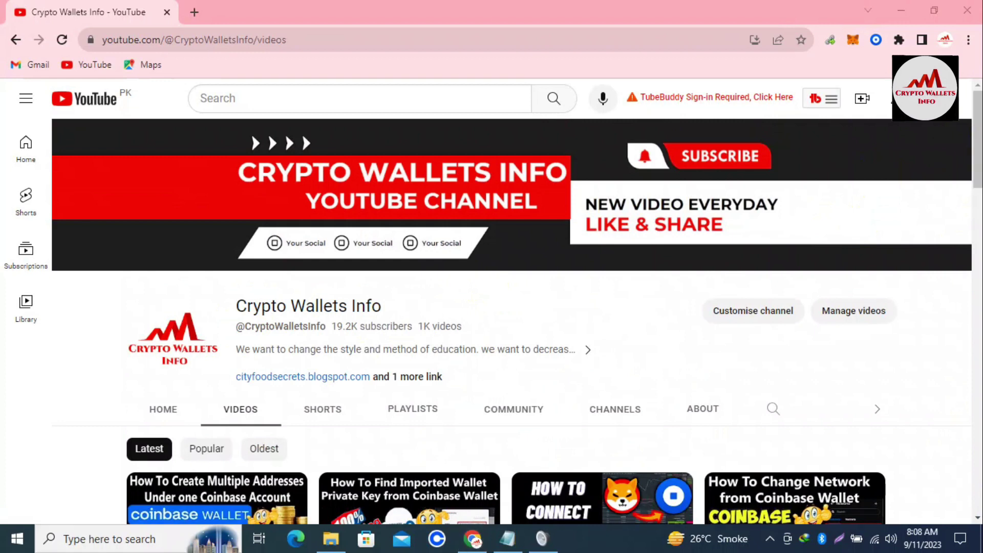
scroll(491, 317, "down", 8)
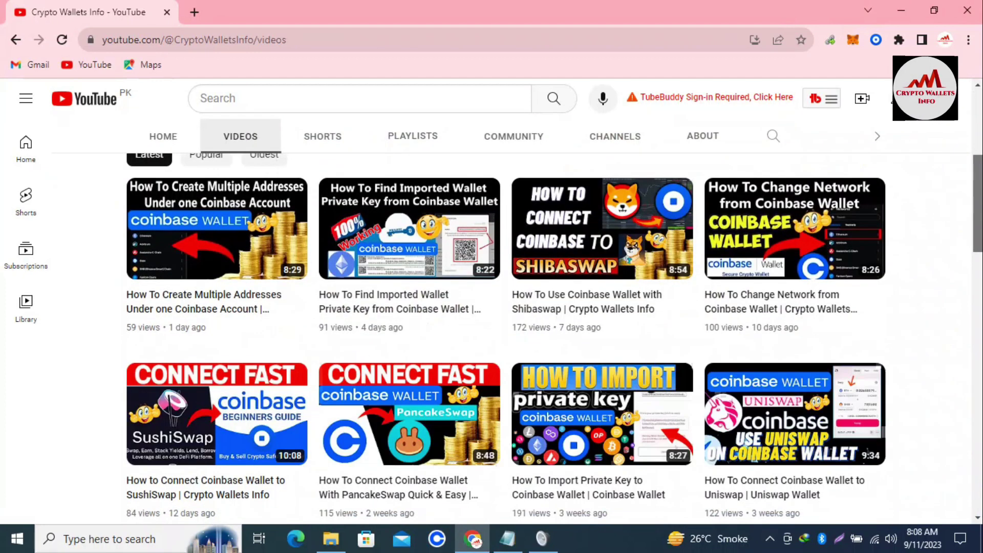
scroll(491, 318, "down", 1)
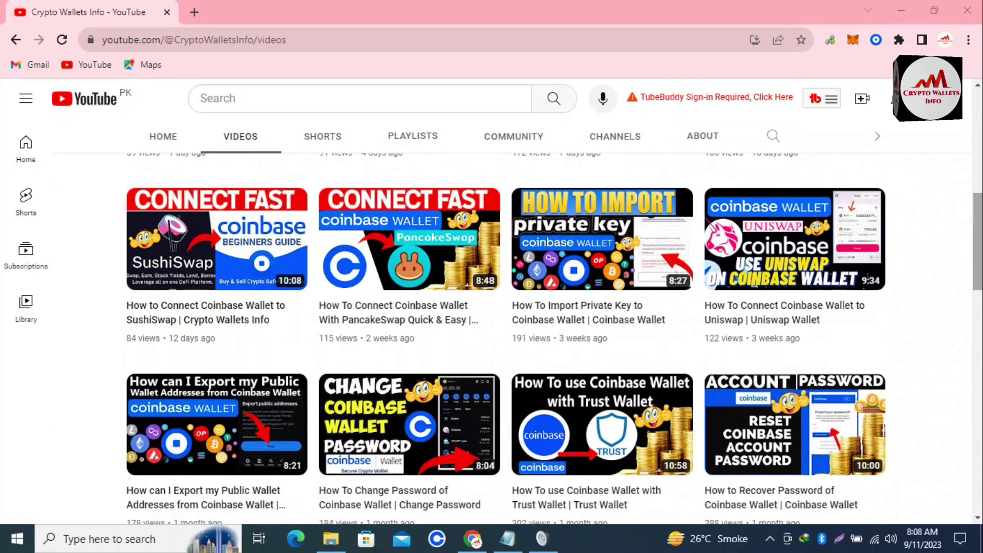
left_click_drag(979, 250, 978, 299)
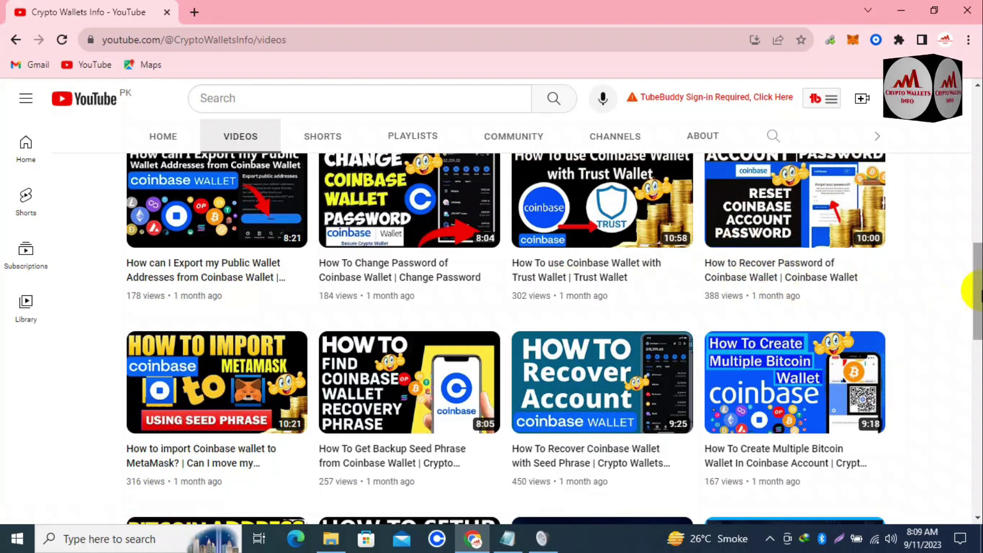
scroll(977, 292, "up", 4)
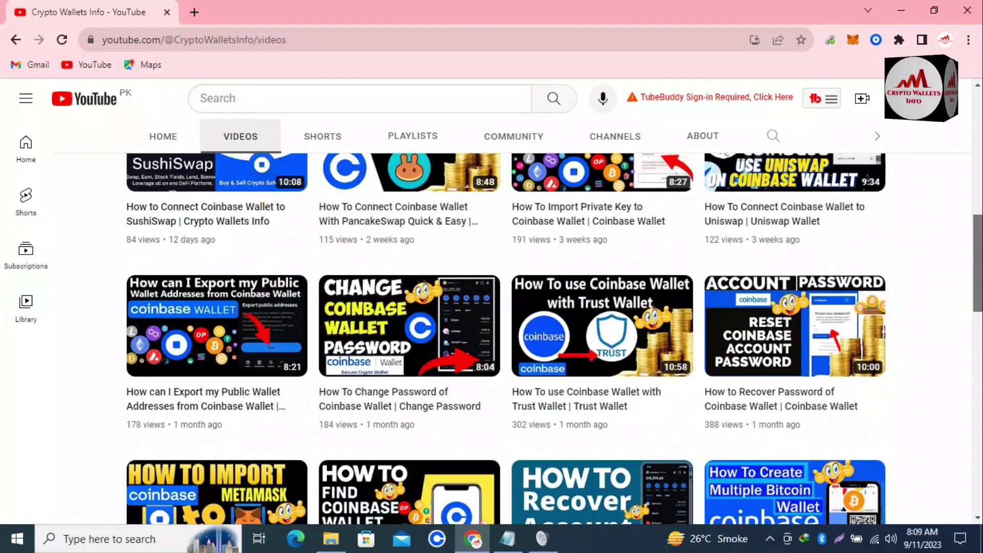
scroll(977, 220, "up", 1)
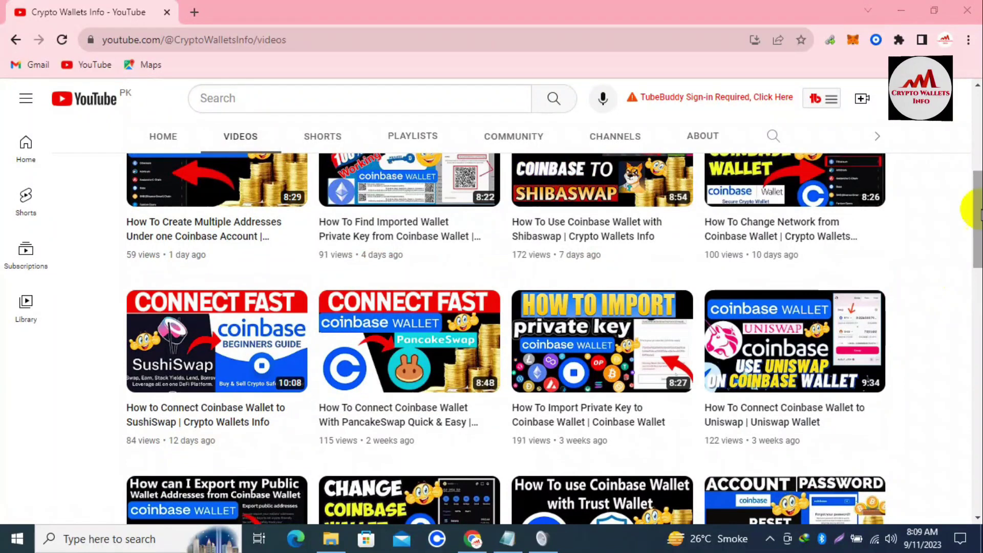
scroll(978, 215, "up", 5)
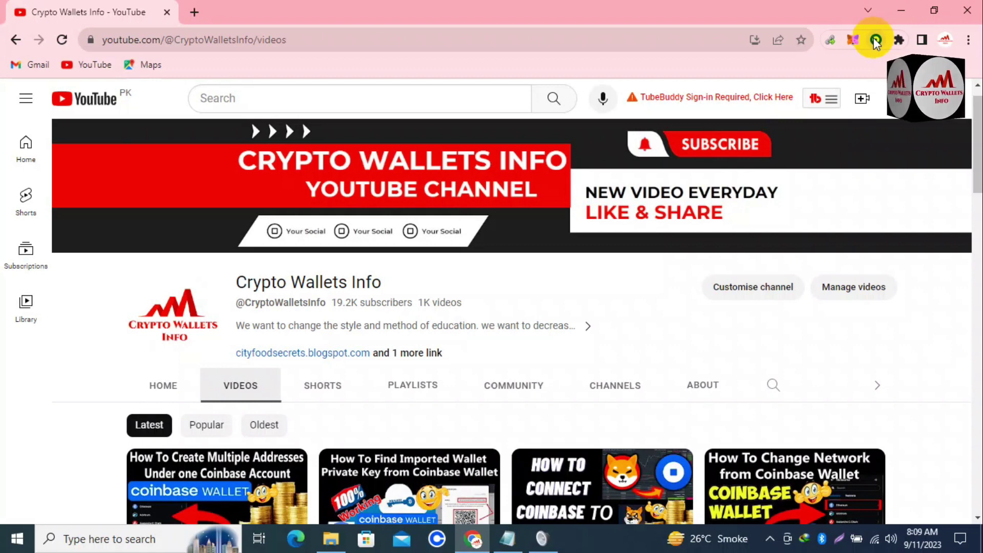
left_click(517, 547)
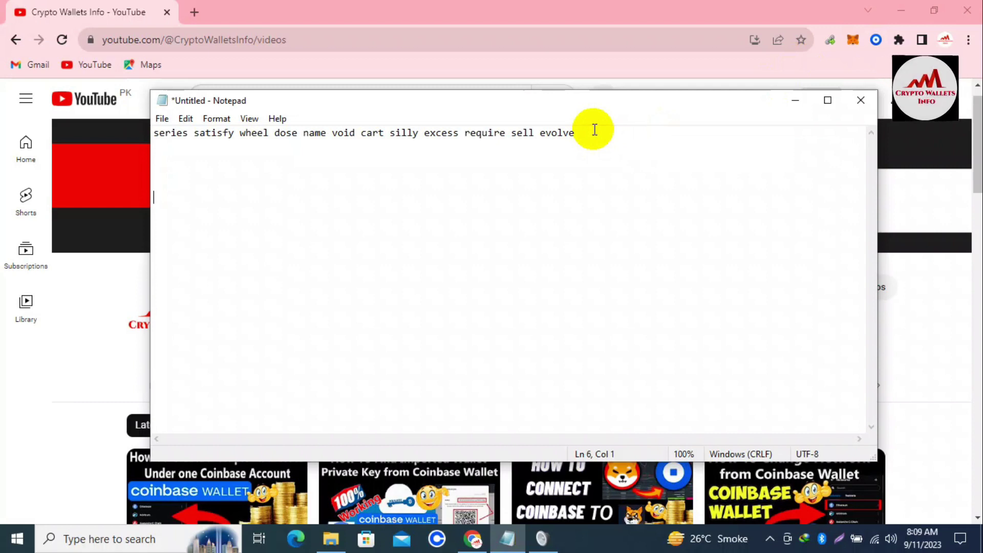
left_click(690, 7)
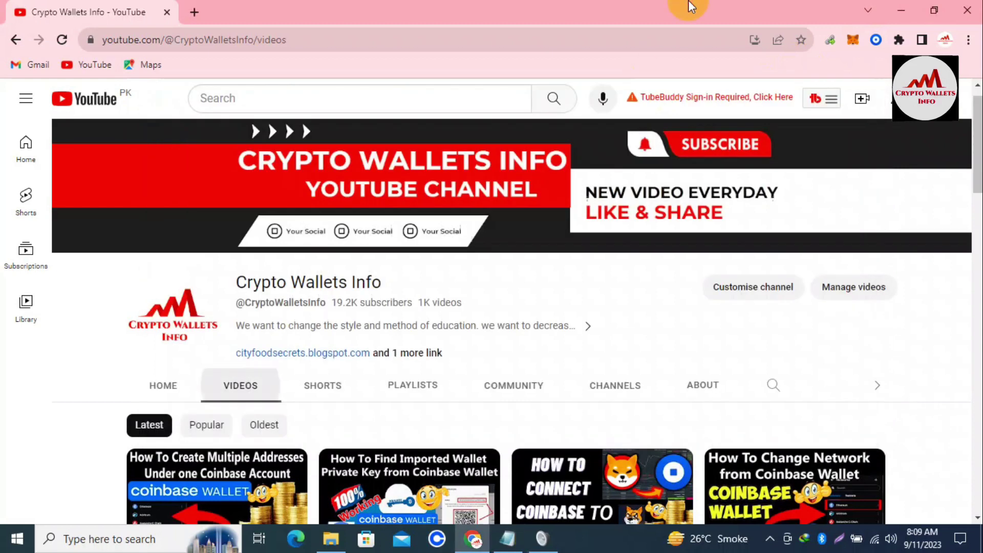
Unlock the Coinbase Wallet extension by entering the wallet password
left_click(876, 40)
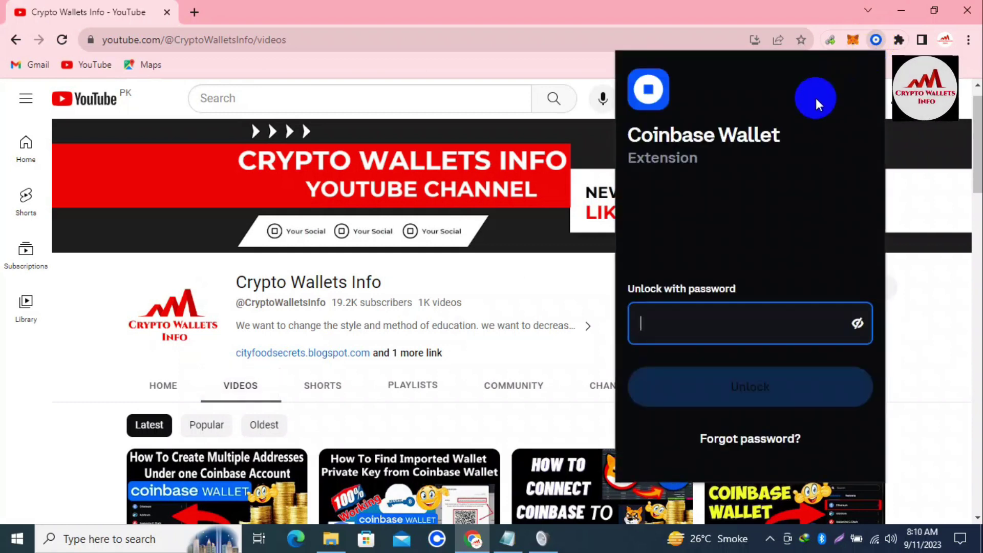
type("•••••••••")
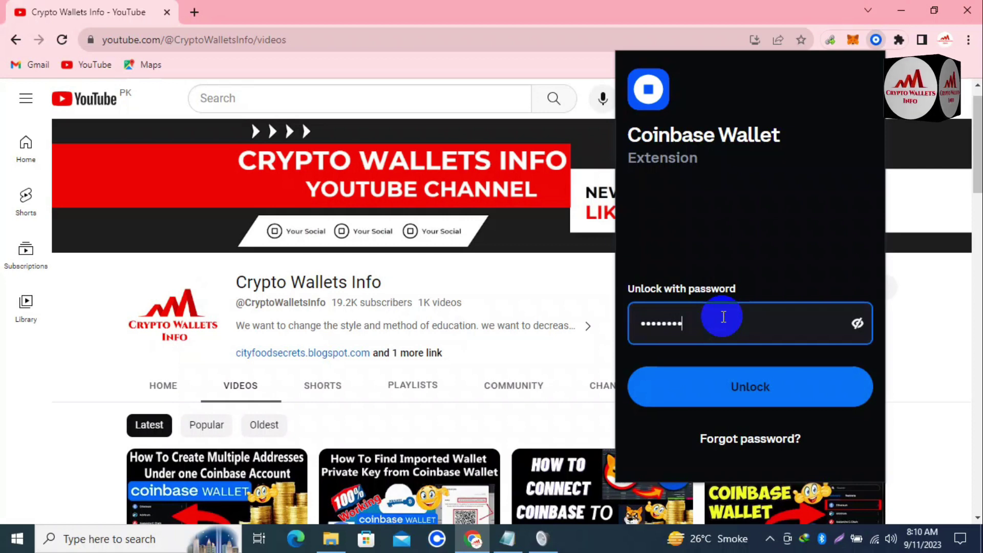
left_click(731, 392)
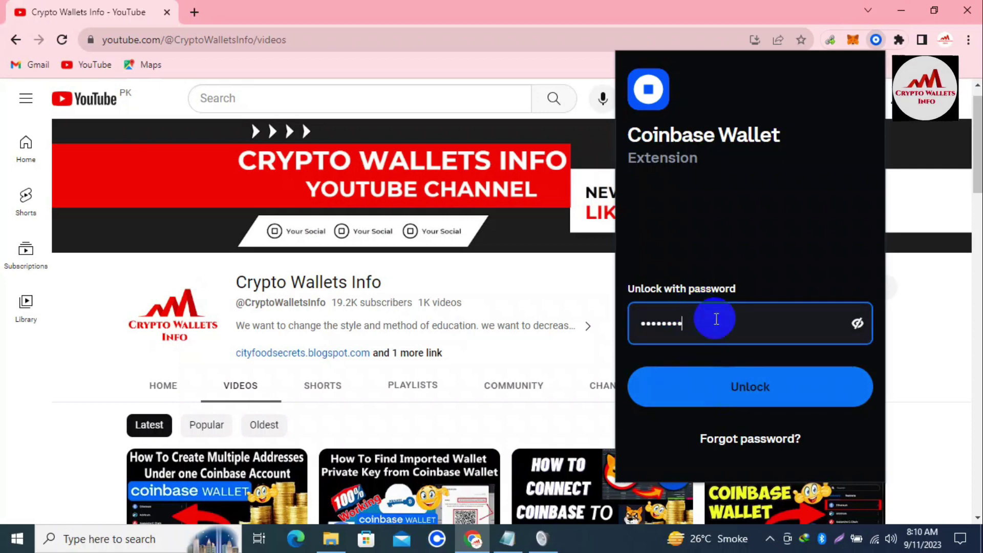
left_click(746, 390)
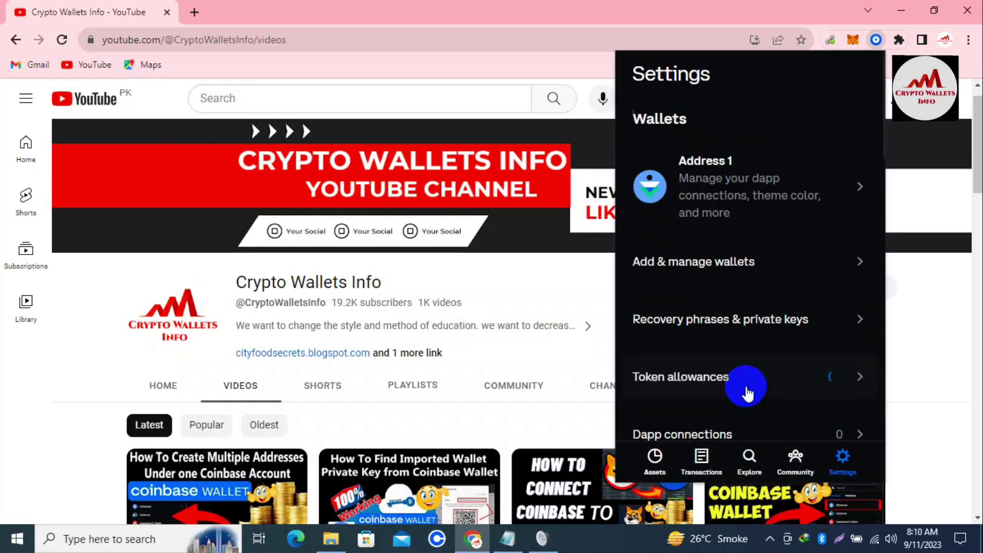
Go to Assets and review every address in the Address 1 wallets list before closing it
left_click(657, 457)
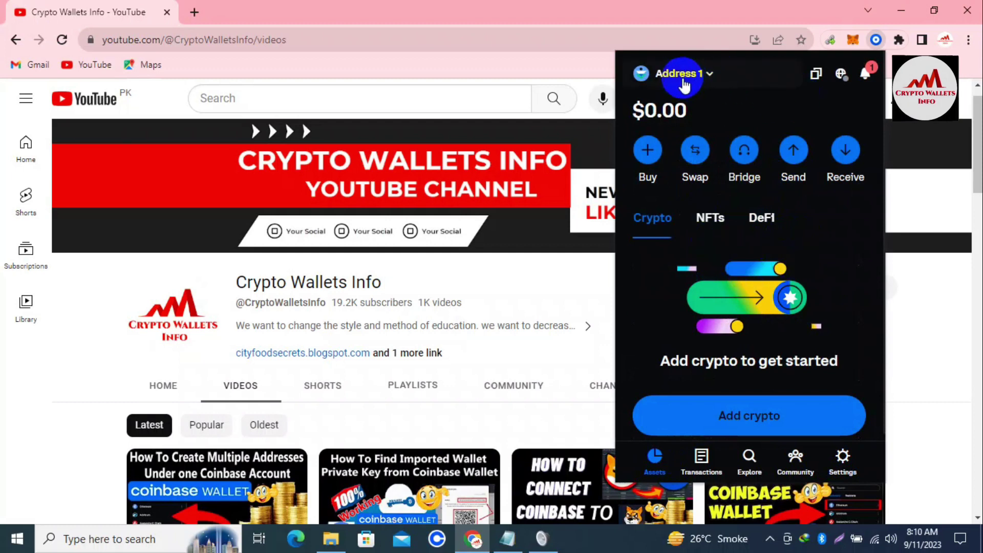
left_click(710, 75)
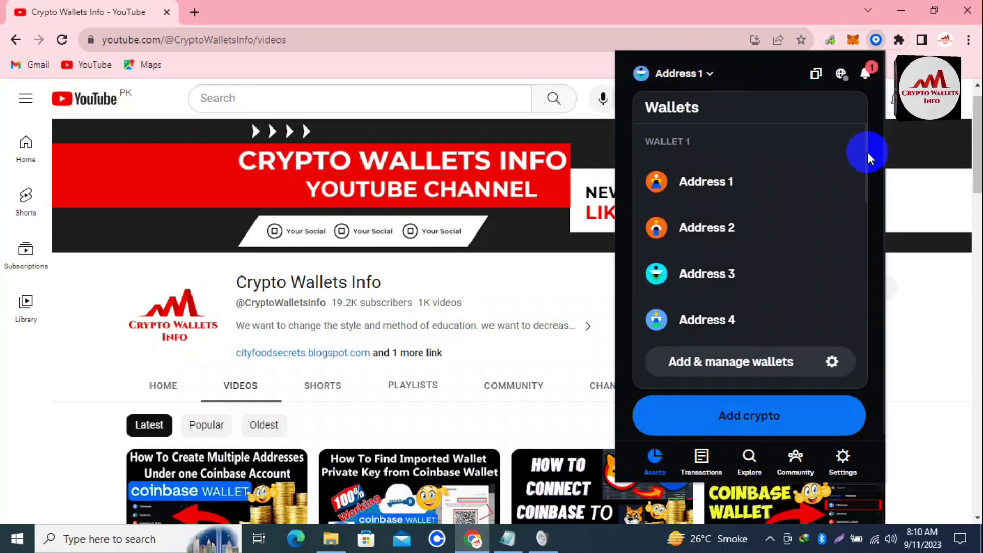
left_click_drag(868, 152, 848, 288)
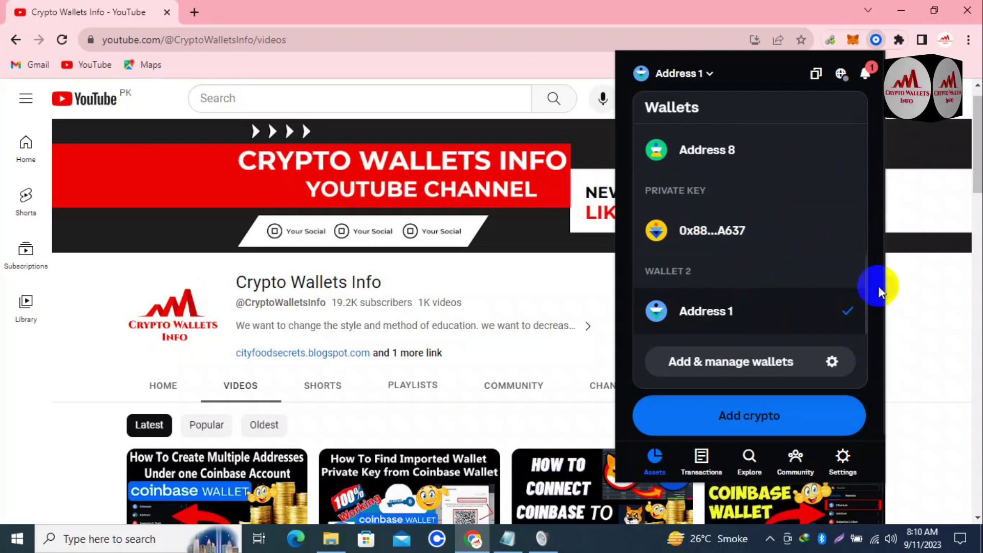
left_click_drag(867, 284, 855, 242)
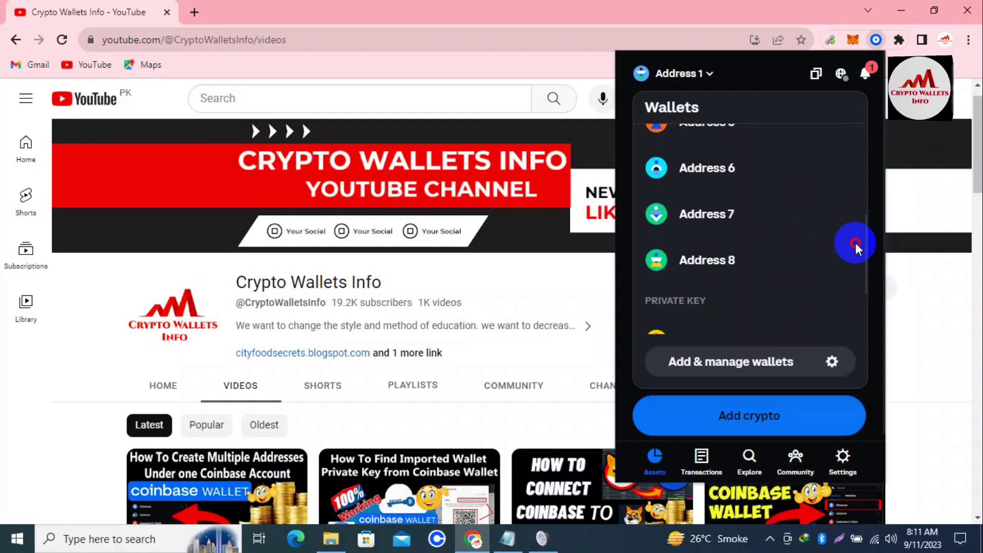
left_click_drag(855, 243, 868, 176)
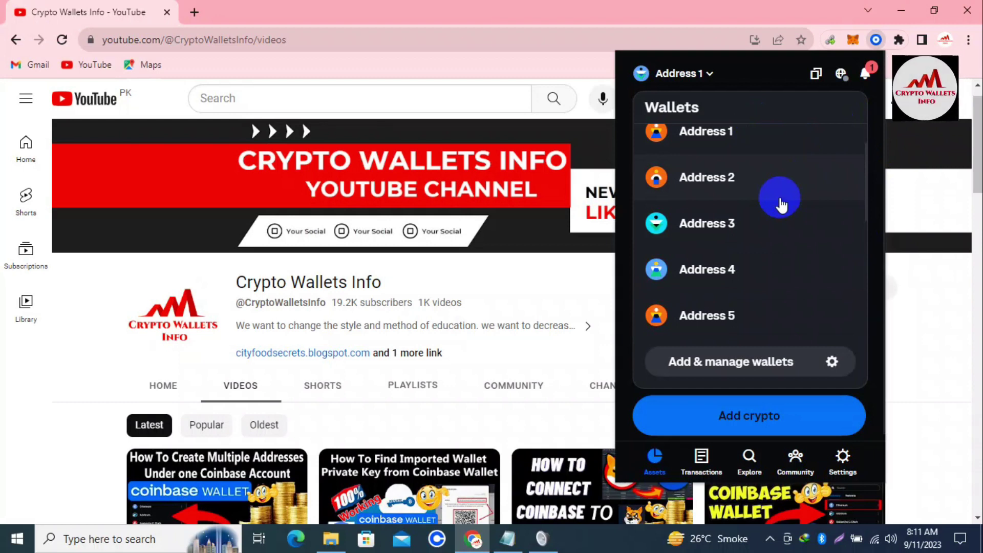
left_click(878, 182)
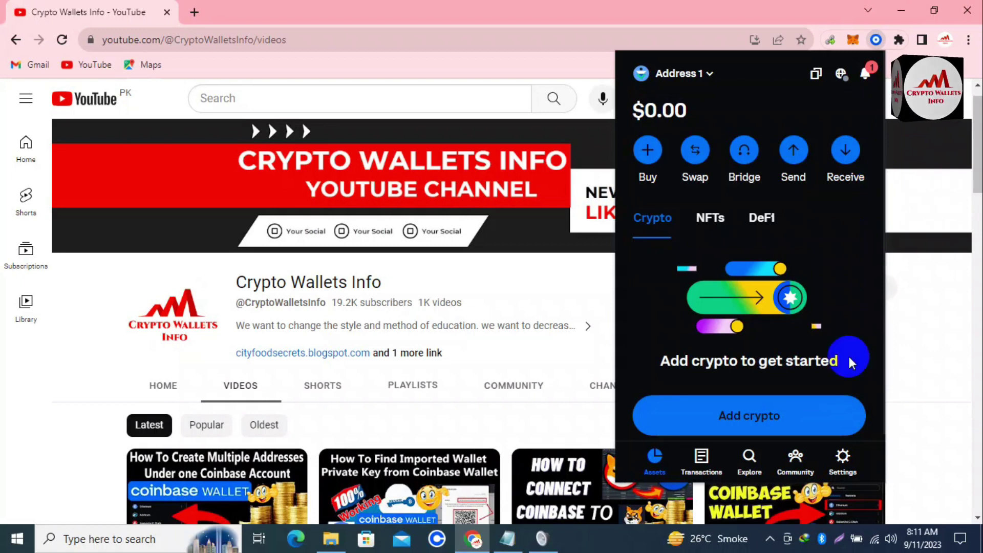
left_click(842, 457)
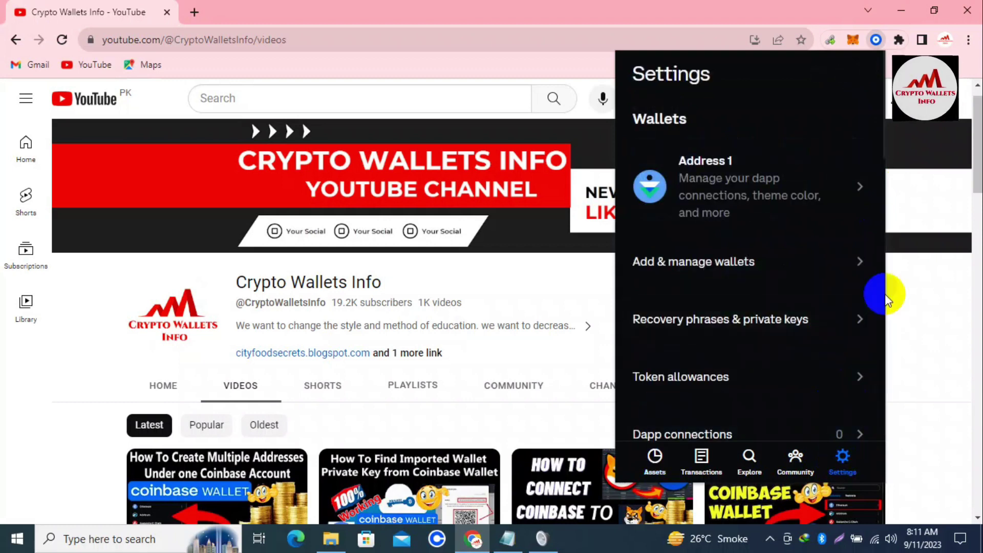
scroll(884, 296, "down", 6)
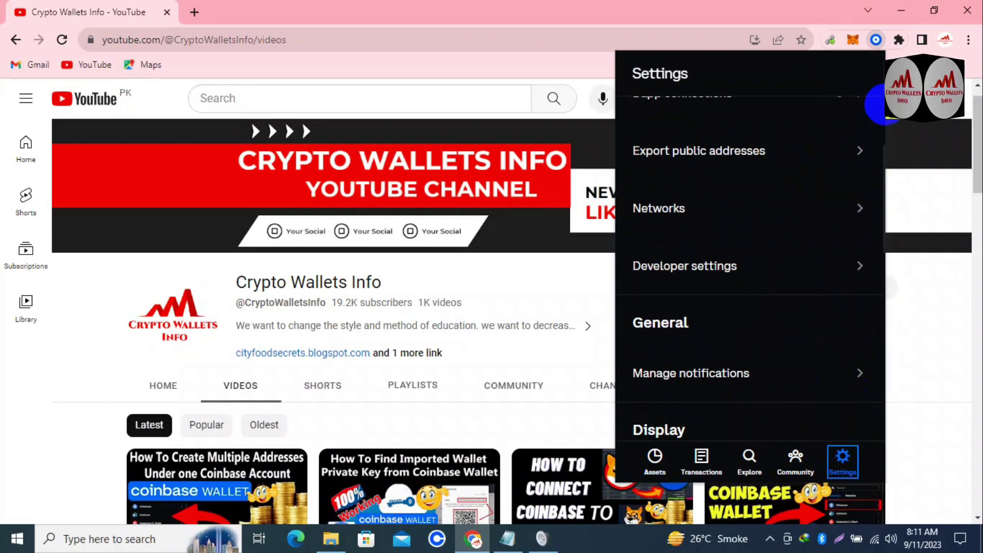
scroll(873, 76, "down", 3)
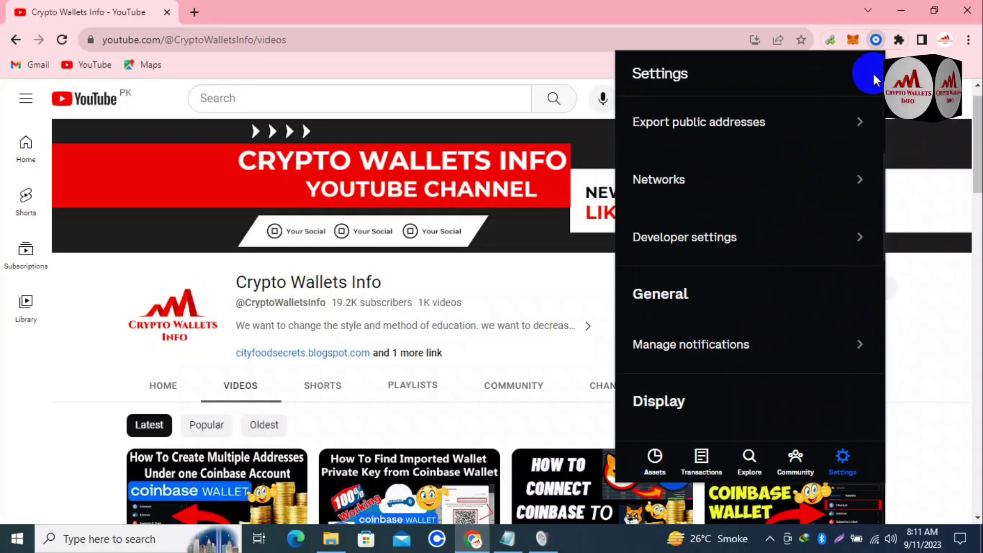
scroll(873, 76, "down", 5)
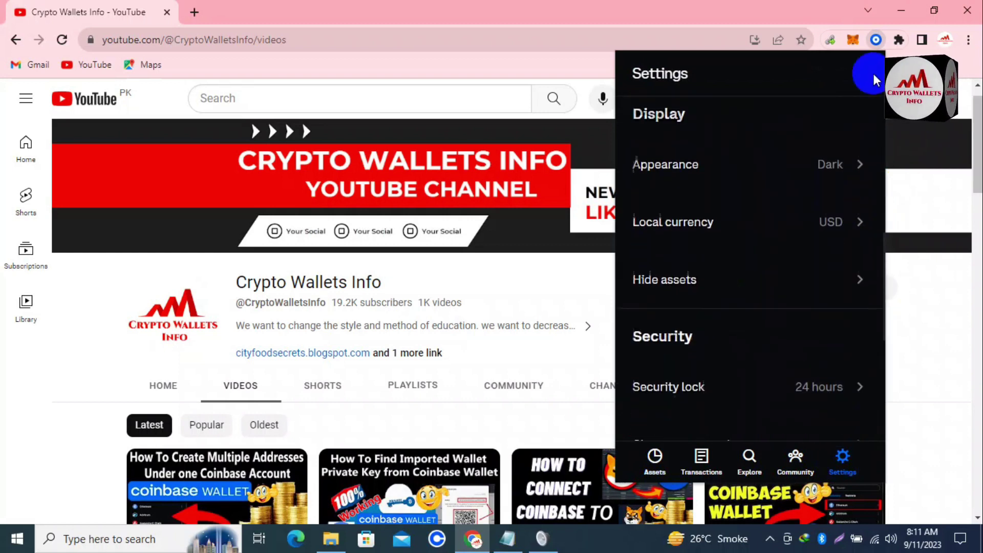
scroll(873, 79, "down", 5)
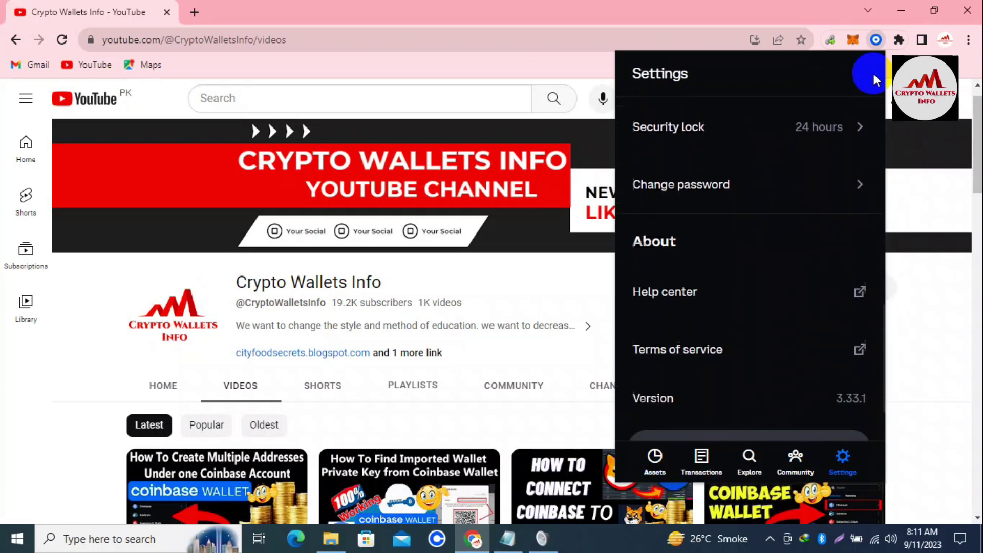
scroll(873, 80, "down", 1)
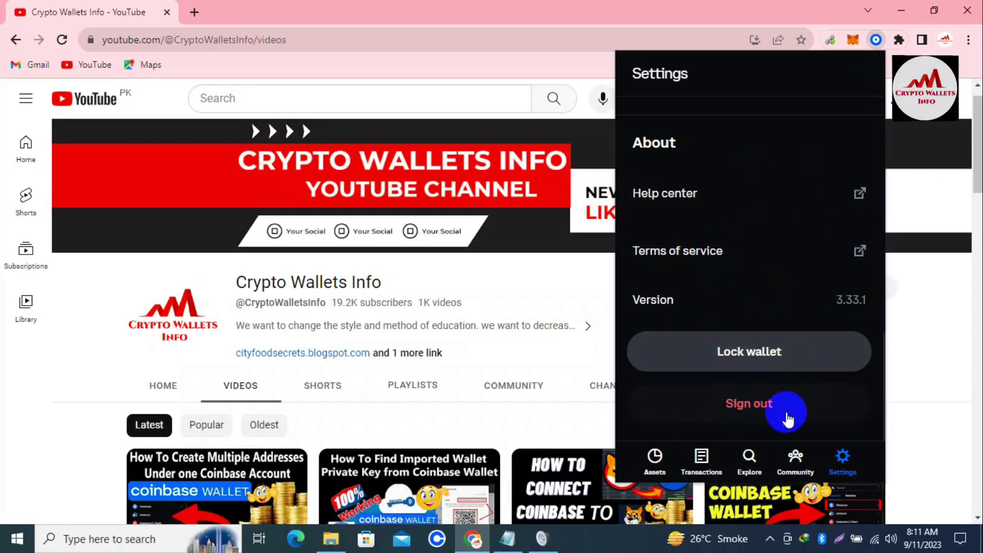
Start signing out of the wallet and bring up the Notepad note holding the recovery phrase
left_click(799, 405)
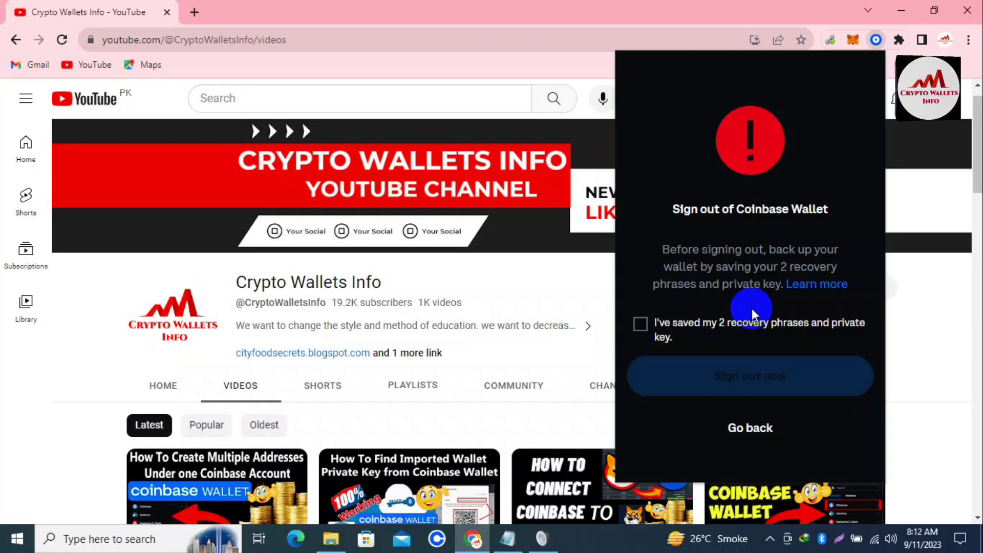
left_click(512, 538)
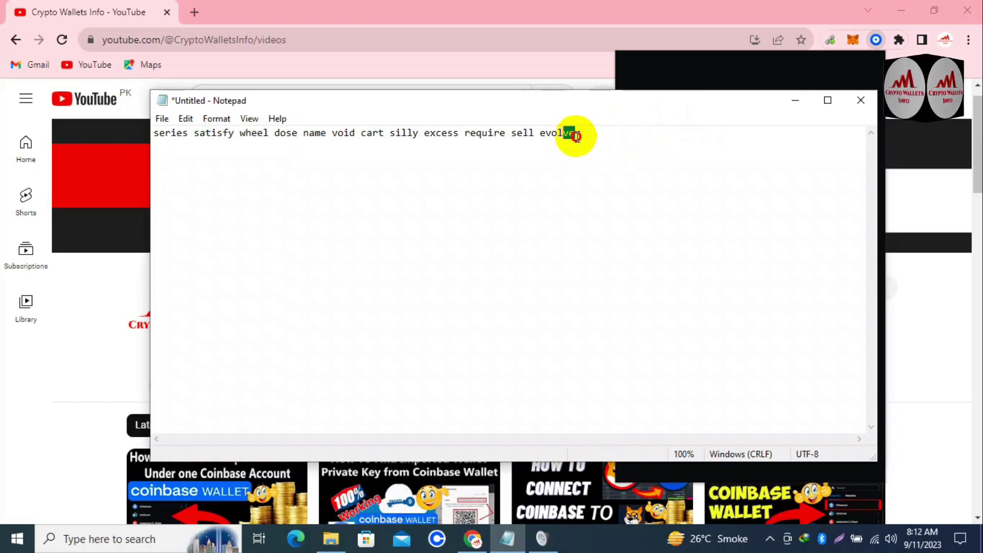
Select the full recovery phrase line in Notepad, then return to the sign-out confirmation
left_click_drag(575, 134, 149, 94)
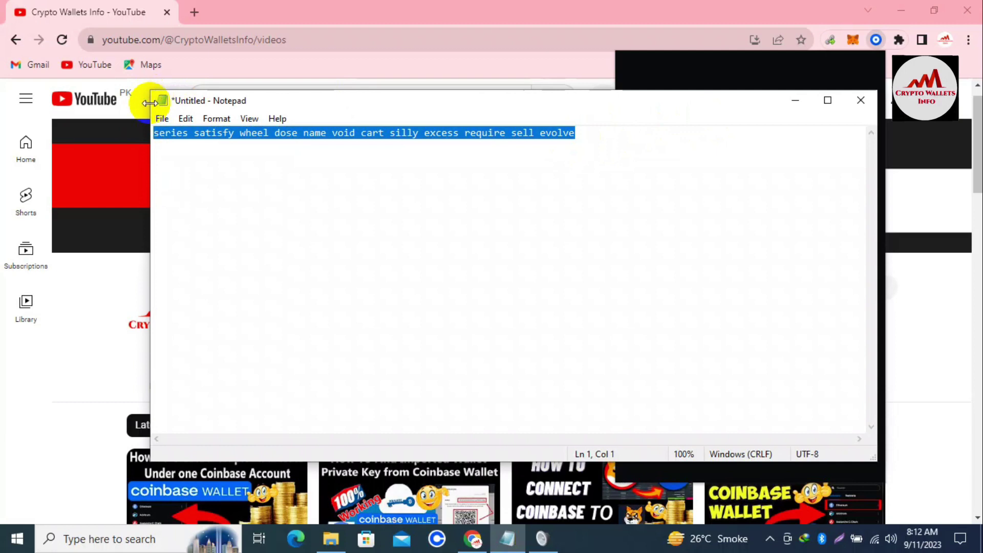
left_click(757, 77)
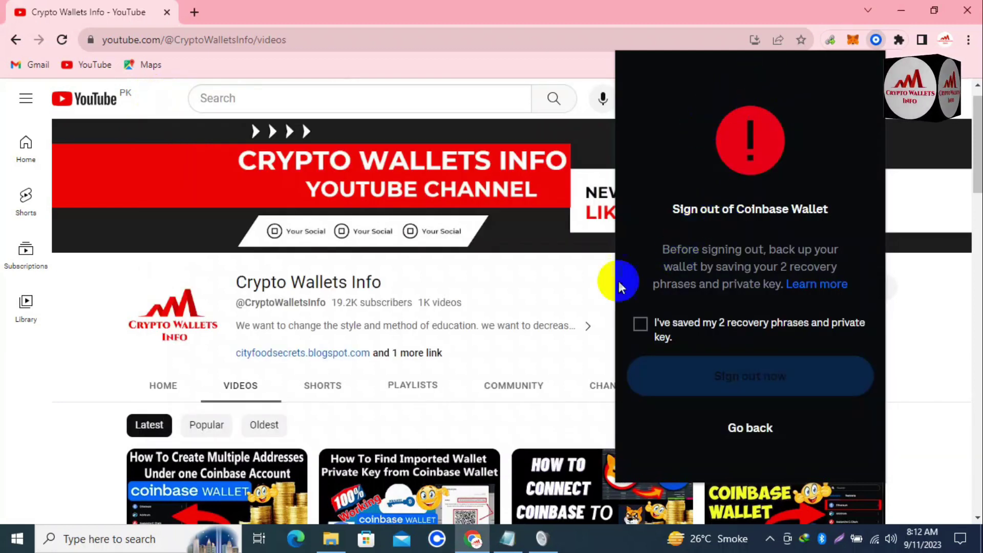
Confirm the 2 recovery phrases and private key are saved, and sign out now
left_click(640, 325)
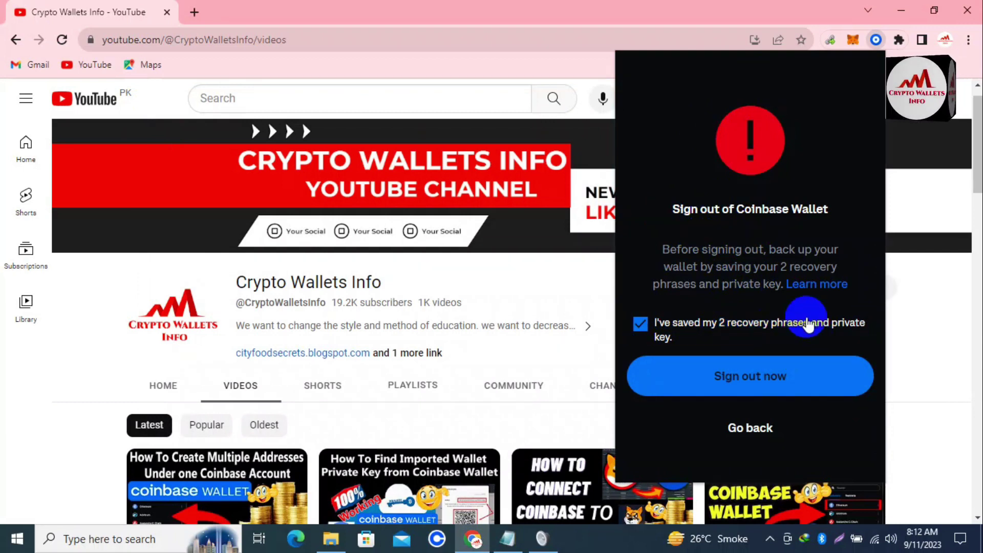
left_click(752, 377)
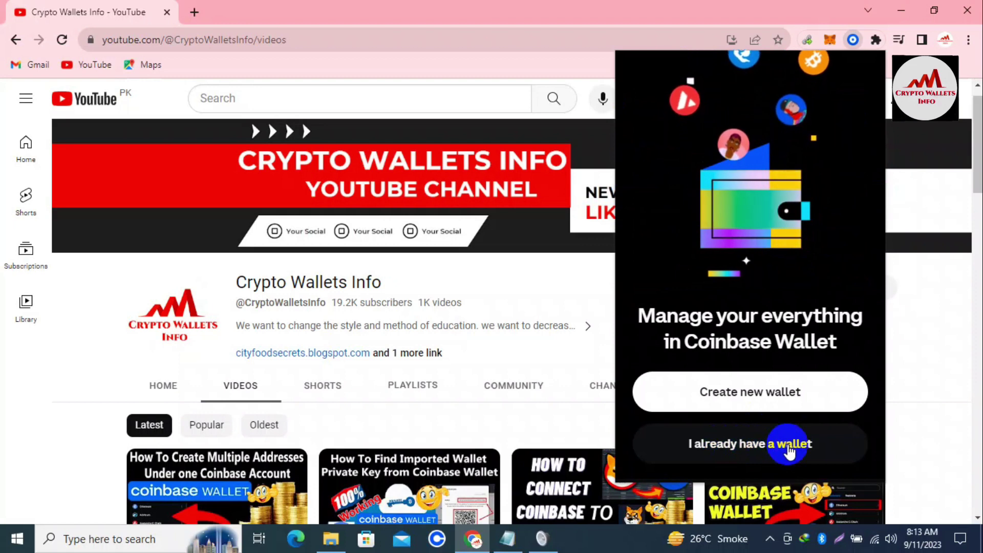
Choose 'I already have a wallet' and import via recovery phrase or private key
left_click(814, 451)
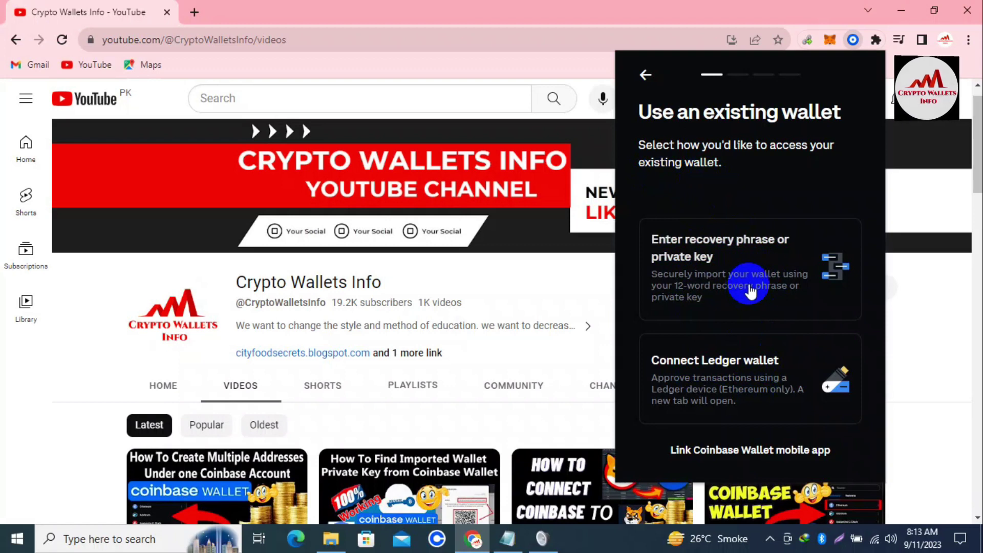
left_click(819, 275)
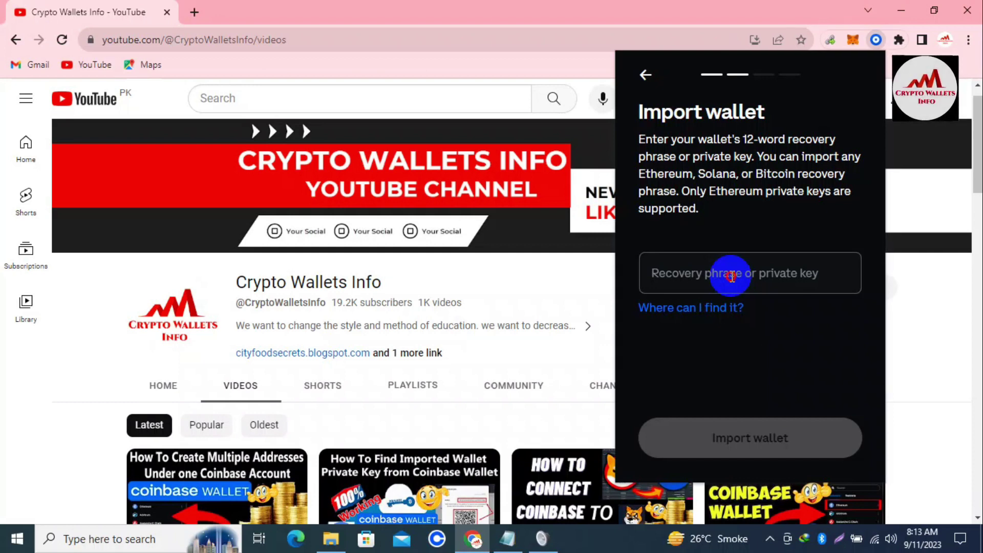
Paste the copied 12-word recovery phrase into the import field, checking it against Notepad
left_click(731, 277)
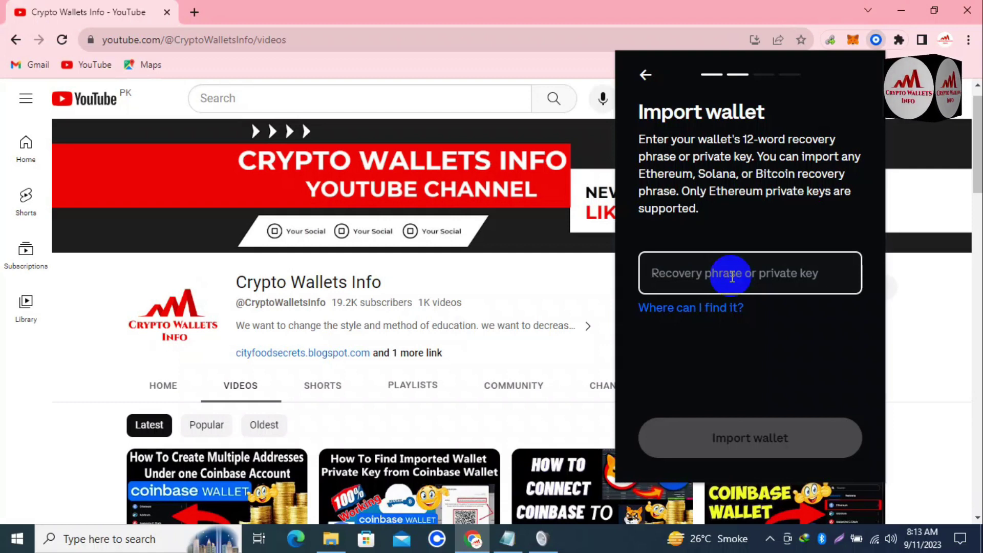
key("ctrl+v")
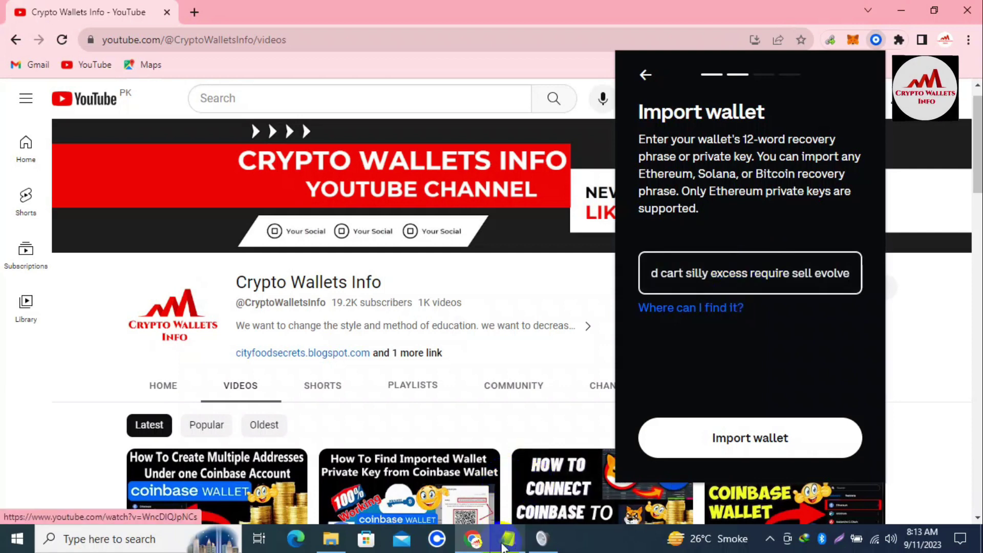
left_click(501, 546)
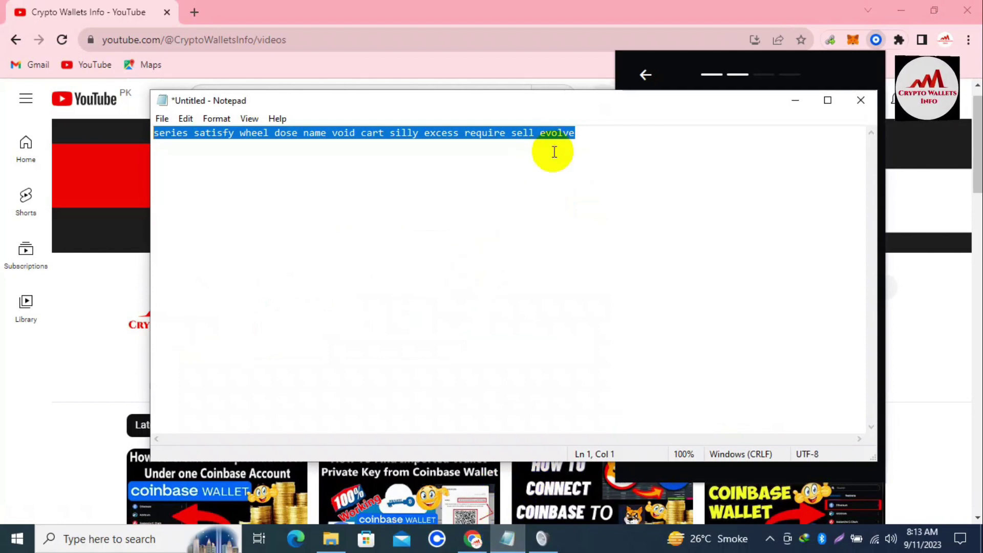
left_click(784, 58)
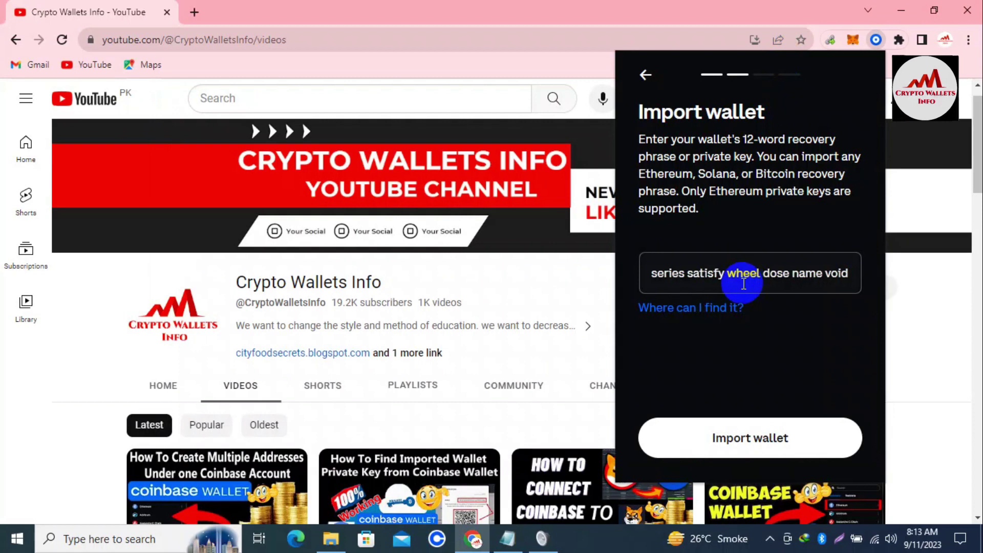
left_click(734, 428)
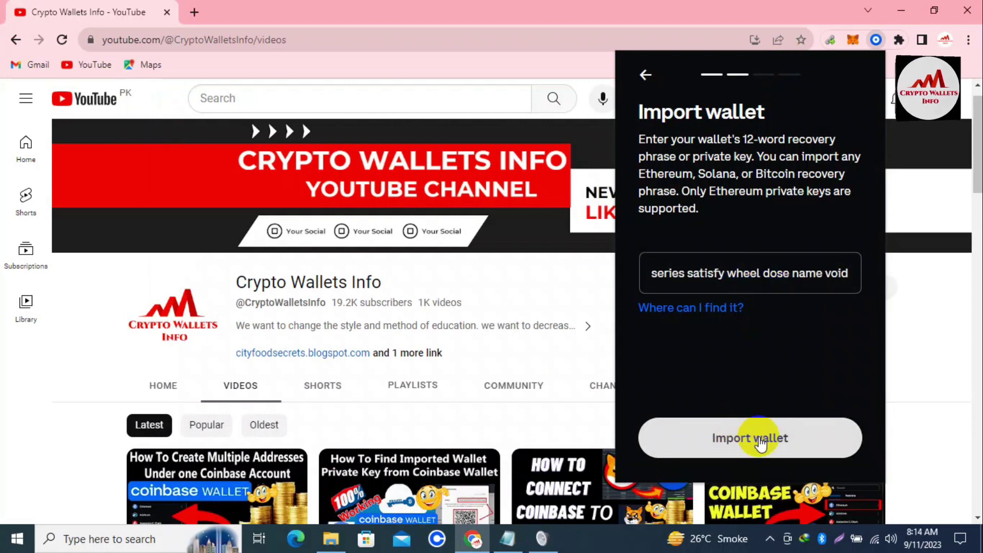
Import the wallet, enter and verify a new password, and accept the terms and privacy policy
left_click(761, 443)
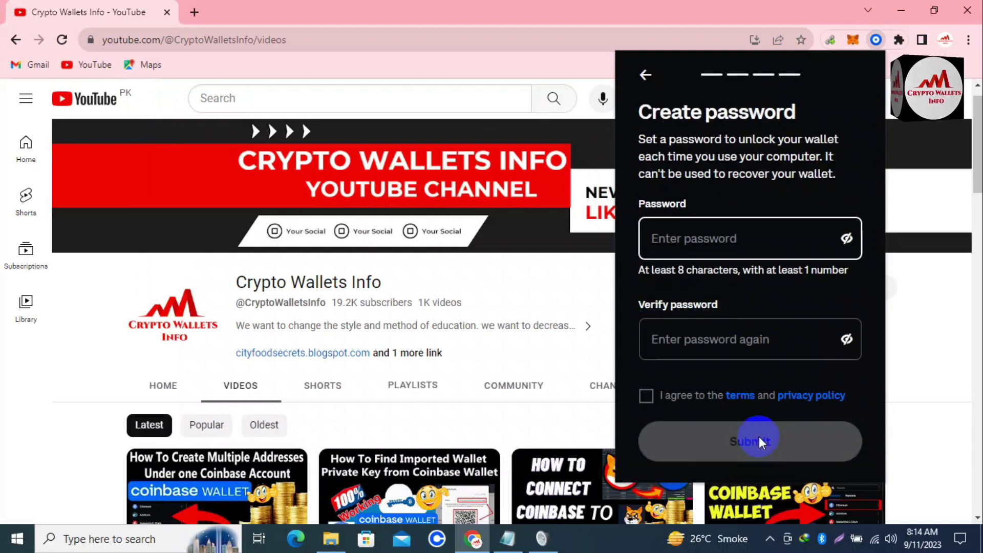
left_click(719, 239)
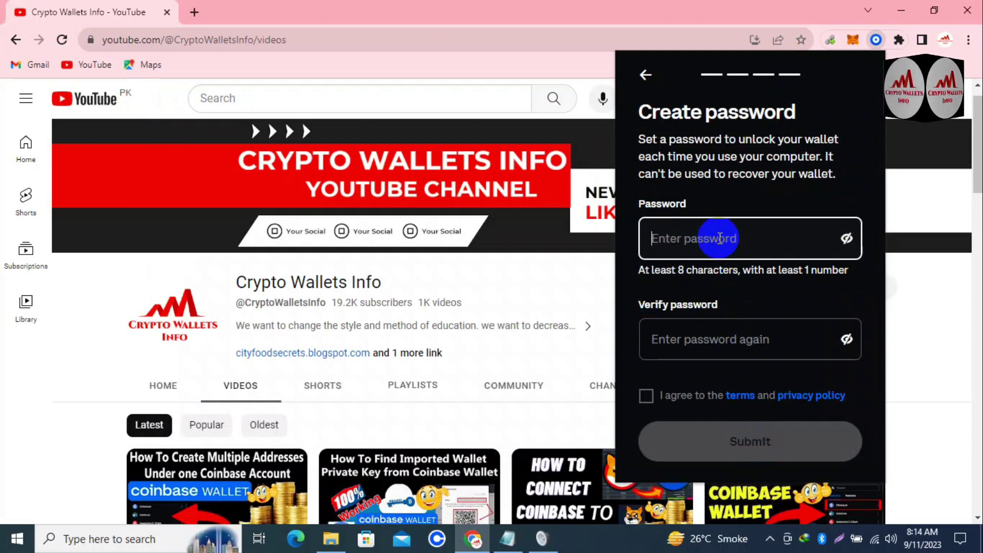
type("••••••")
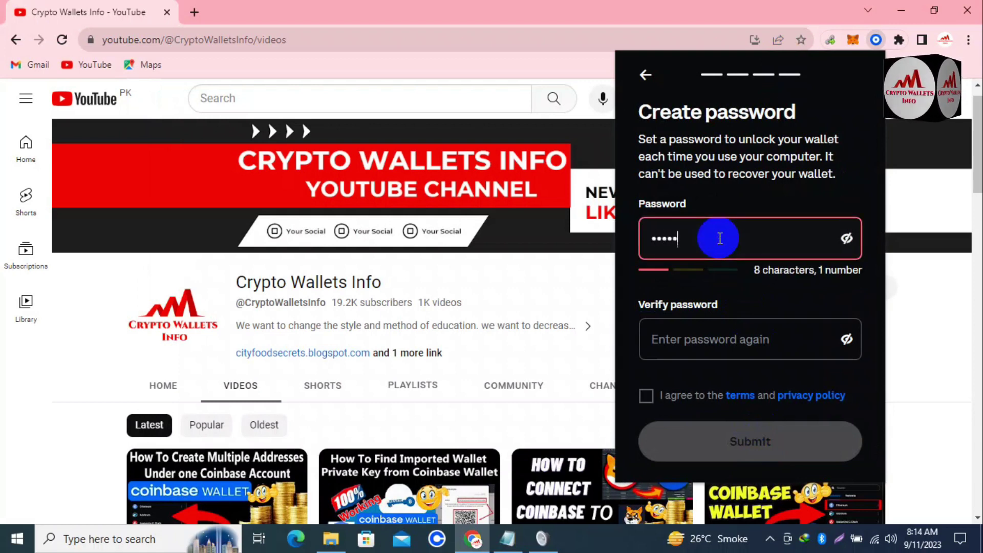
type("••")
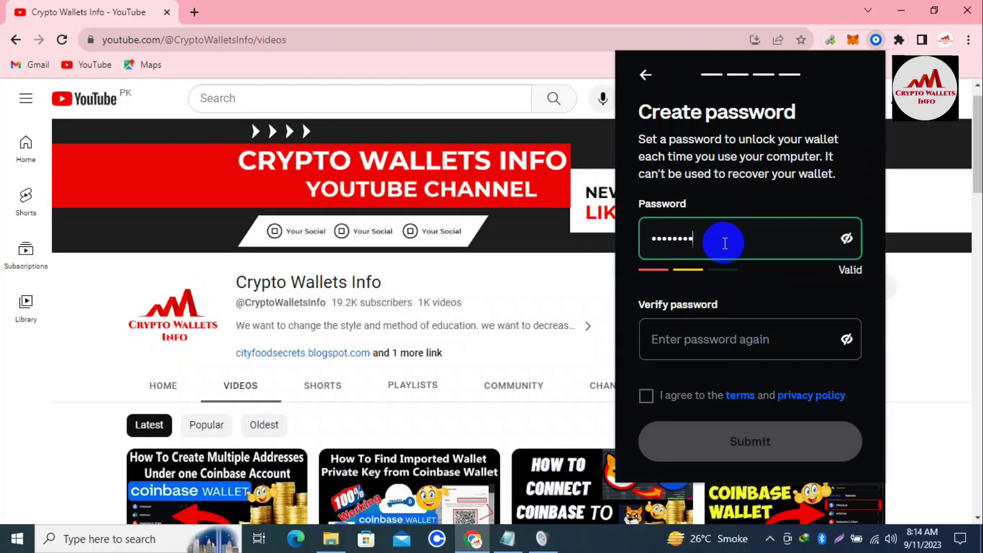
left_click(693, 344)
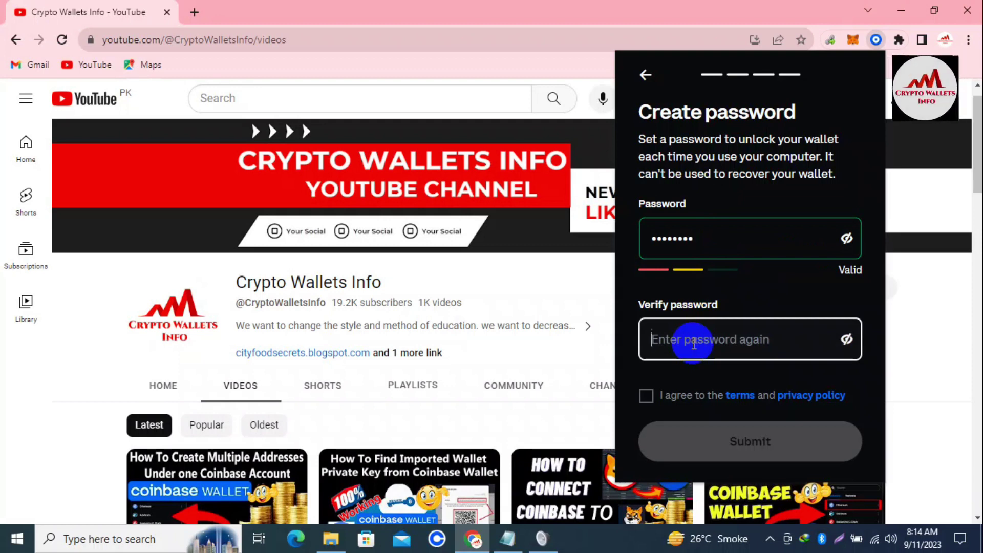
type("••••••••")
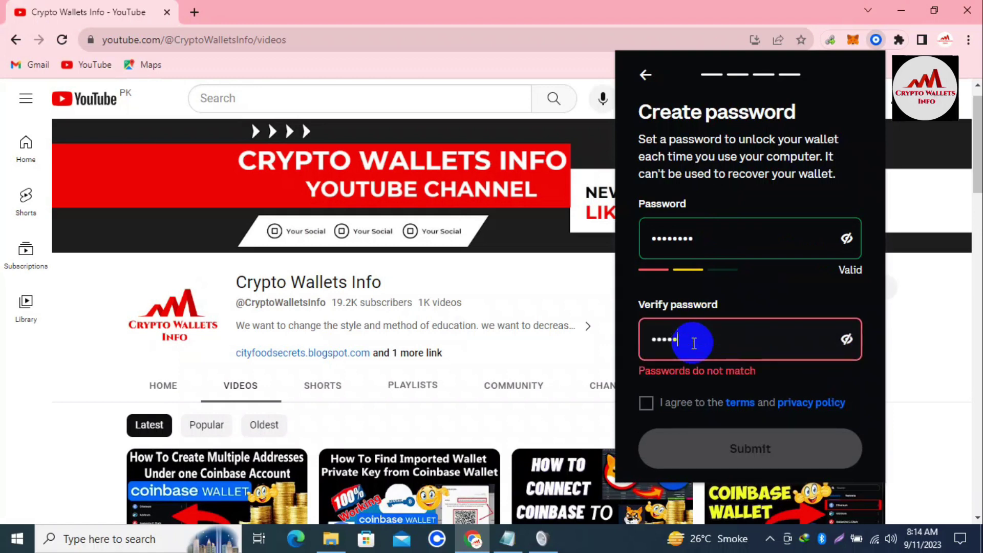
type("•")
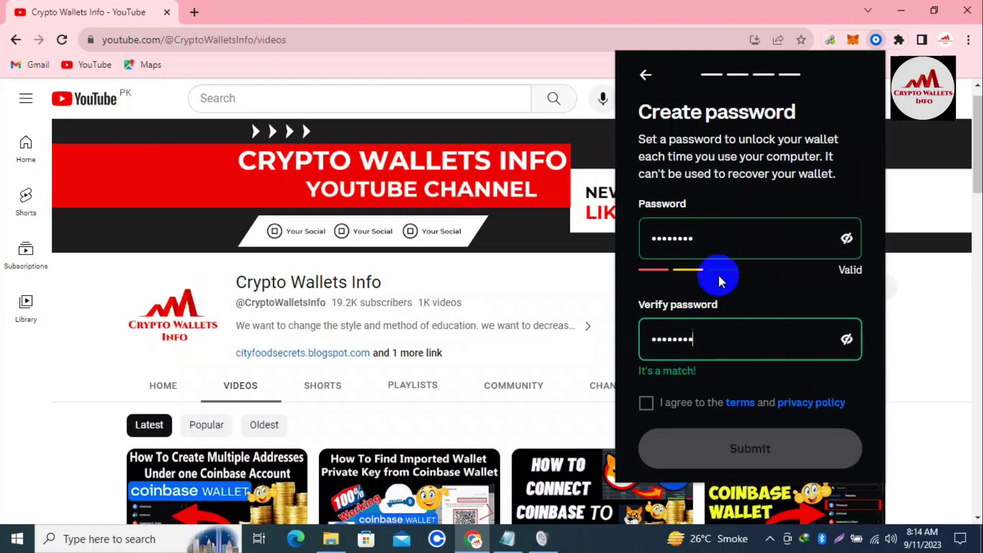
left_click(647, 405)
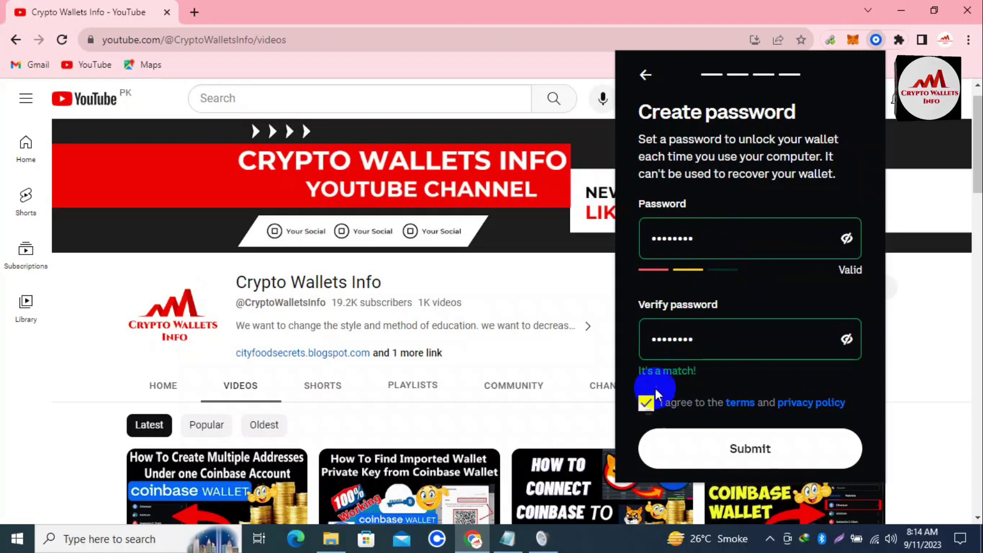